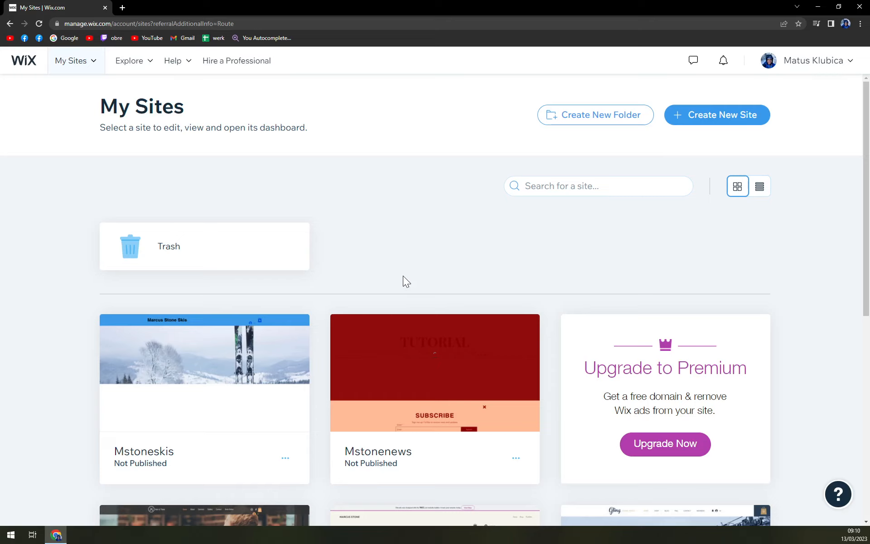
Open the Mstoneskis site from the sites list and start editing it in the website editor
scroll(421, 268, down, 8)
scroll(308, 342, up, 8)
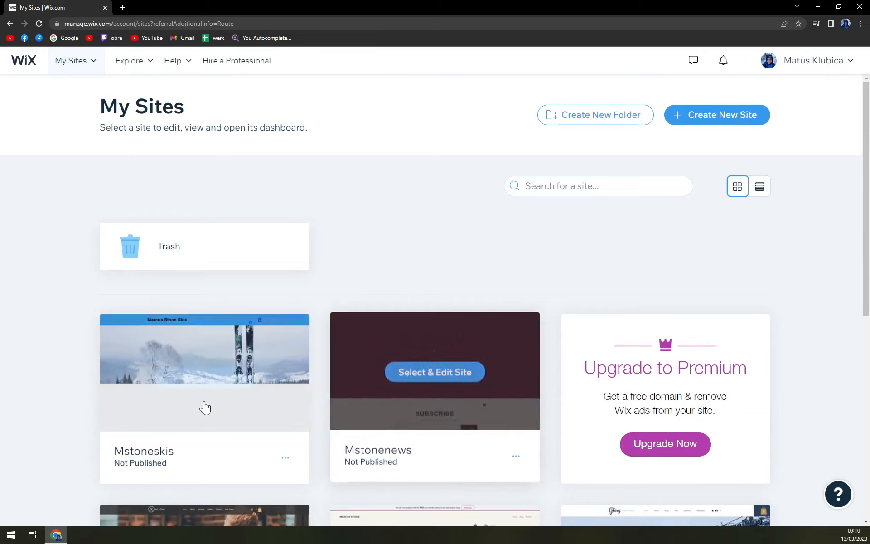
scroll(204, 406, down, 7)
scroll(406, 336, up, 5)
scroll(362, 341, up, 3)
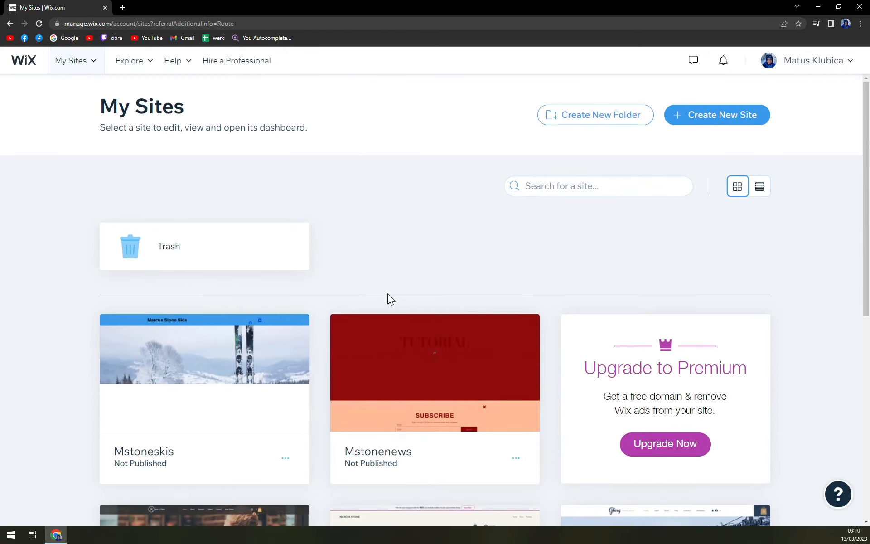
scroll(314, 234, down, 3)
scroll(516, 279, up, 3)
scroll(393, 198, down, 3)
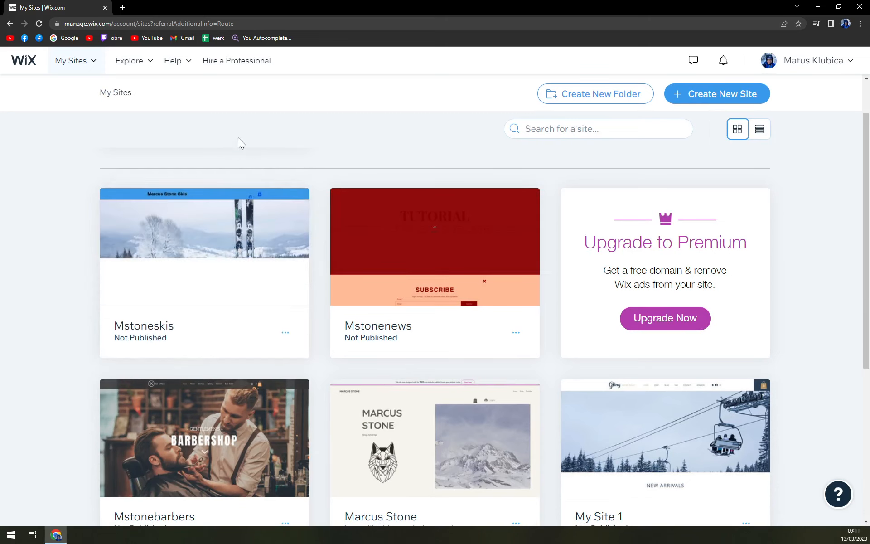
mouse_move(195, 208)
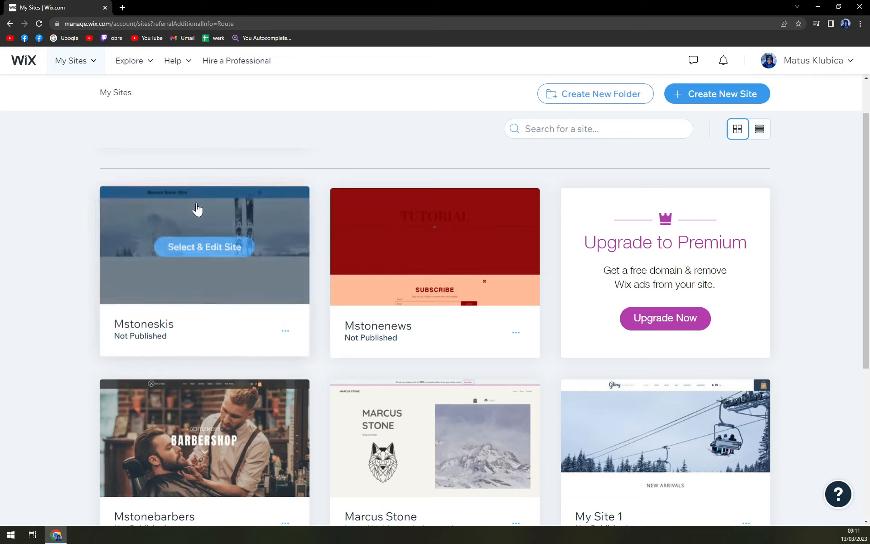
click(181, 255)
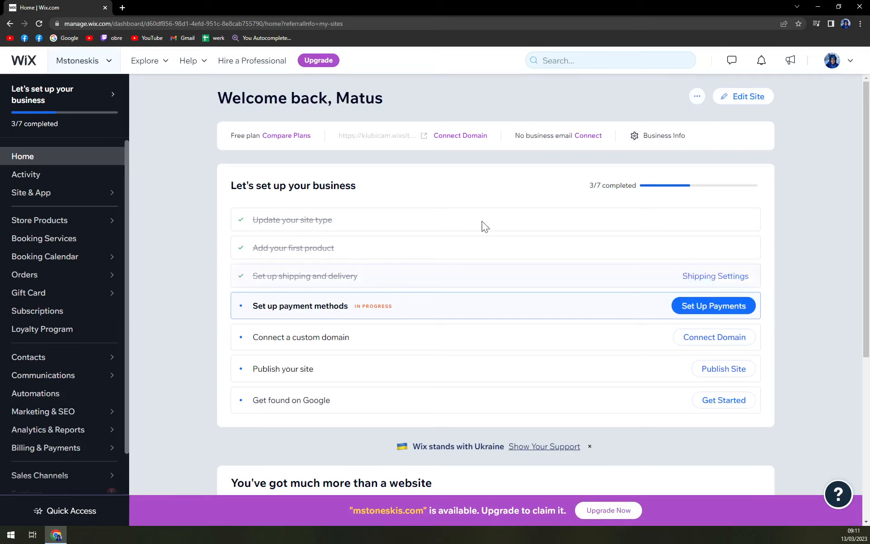
click(743, 106)
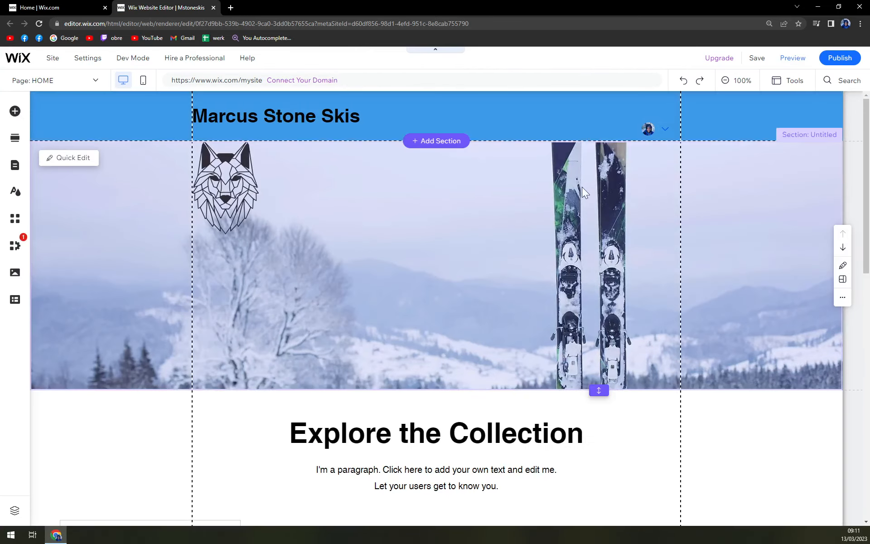
Look over the home page from the header to the empty section below the product gallery
scroll(499, 184, down, 10)
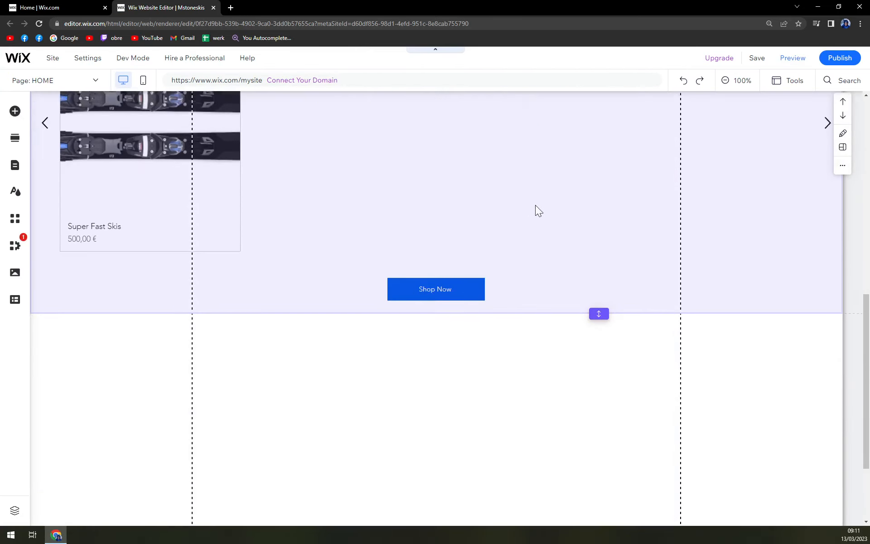
scroll(499, 226, down, 3)
scroll(397, 246, up, 7)
scroll(287, 292, down, 7)
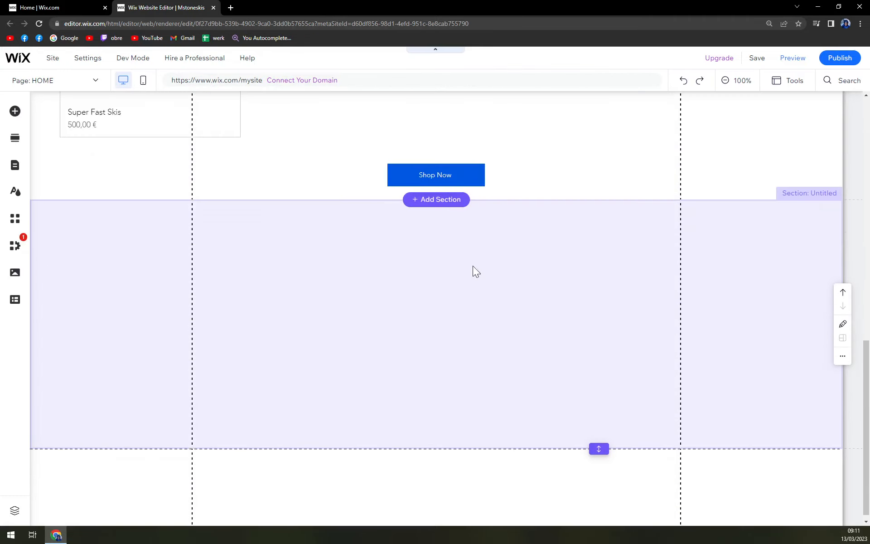
scroll(496, 266, up, 12)
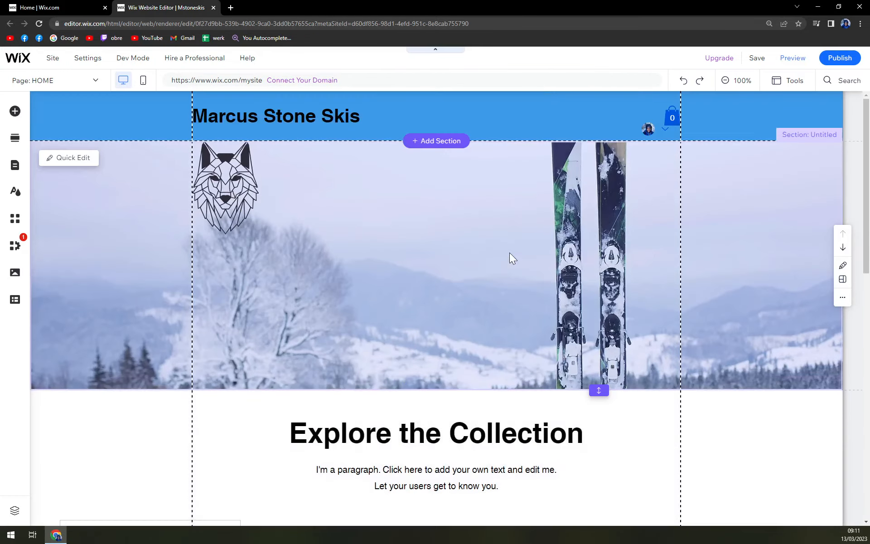
scroll(510, 258, down, 2)
scroll(493, 254, up, 2)
scroll(466, 219, down, 6)
scroll(464, 267, up, 6)
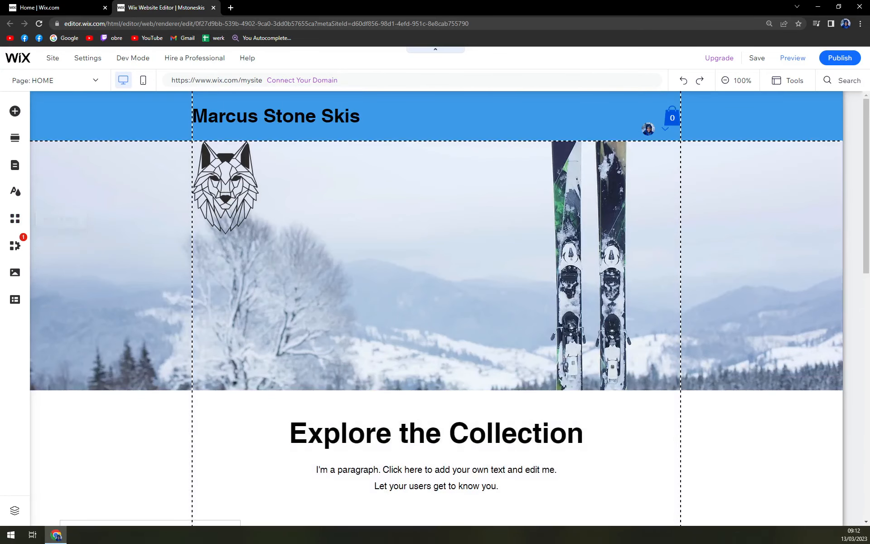
Search the Wix App Market for "paypal"
click(52, 58)
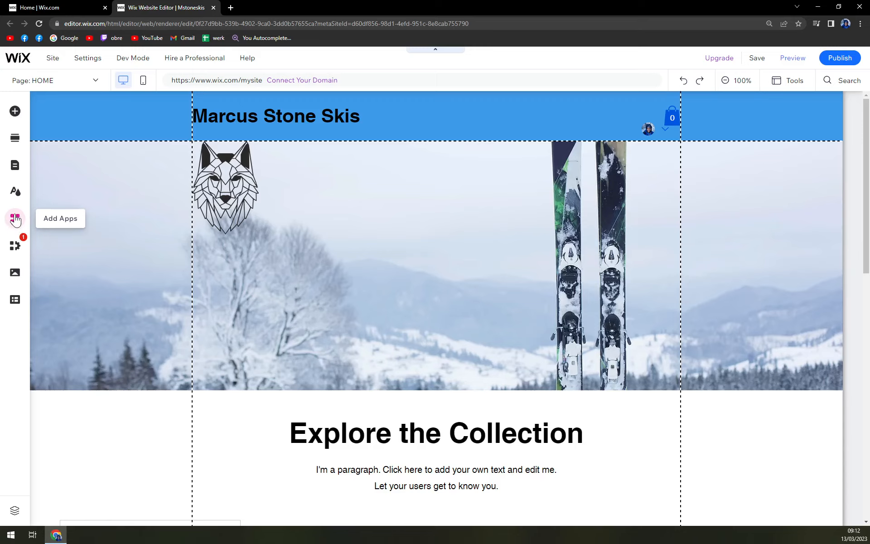
click(15, 219)
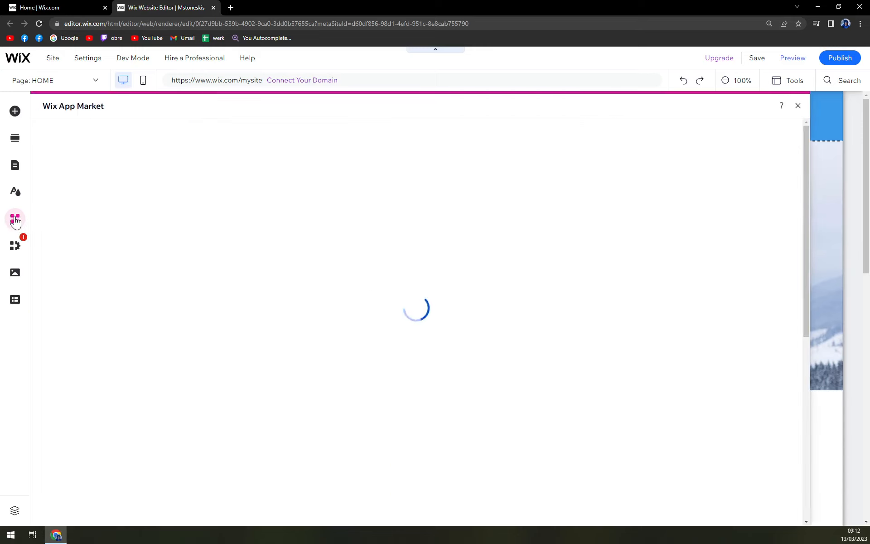
click(88, 138)
text(paypal)
key(Return)
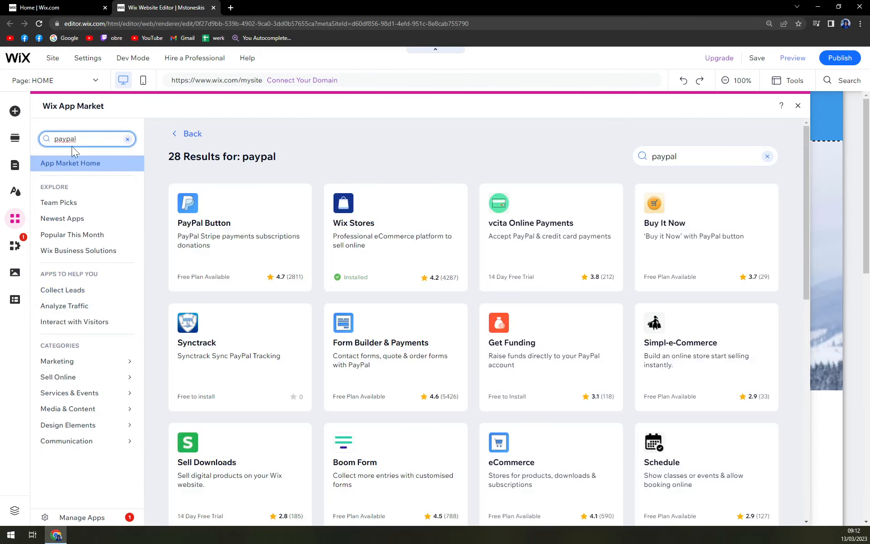
click(305, 155)
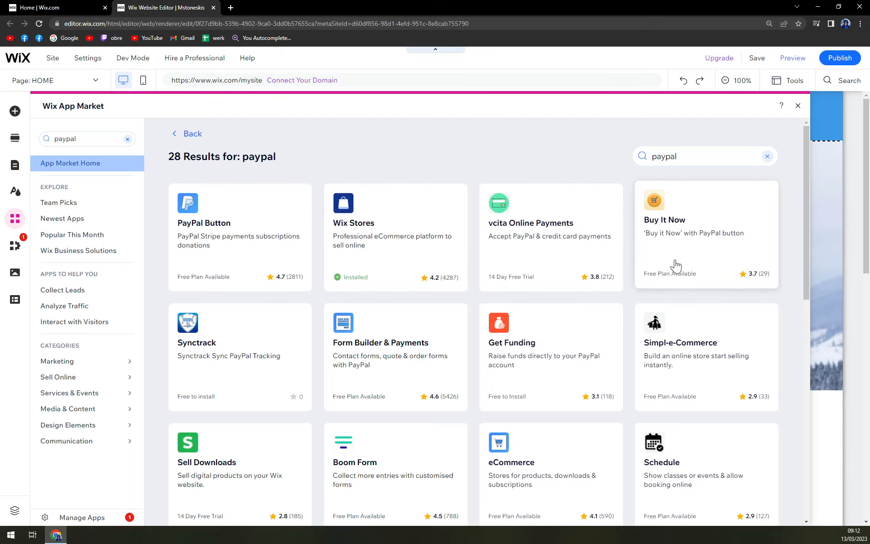
Examine the apps found for PayPal and compare their descriptions, pricing plans and ratings
scroll(290, 303, down, 5)
scroll(453, 355, up, 4)
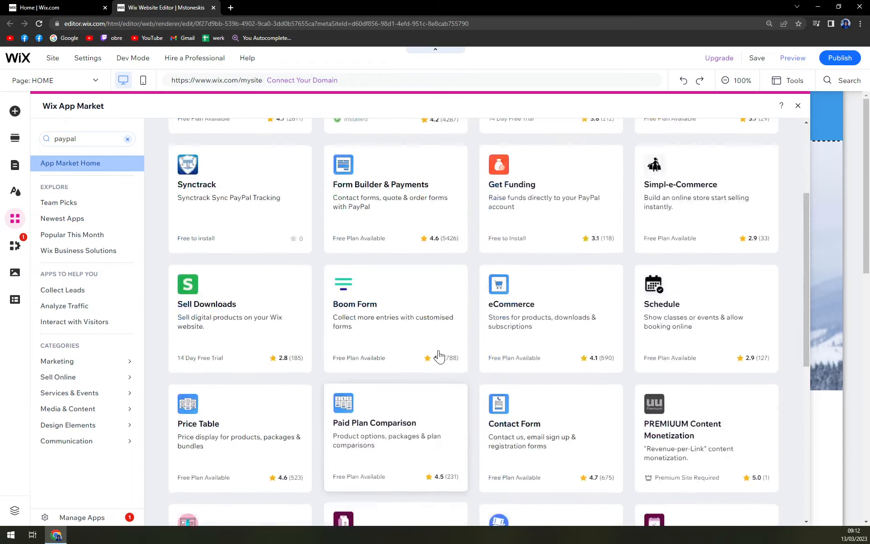
scroll(442, 358, down, 10)
scroll(442, 350, up, 7)
scroll(443, 340, down, 3)
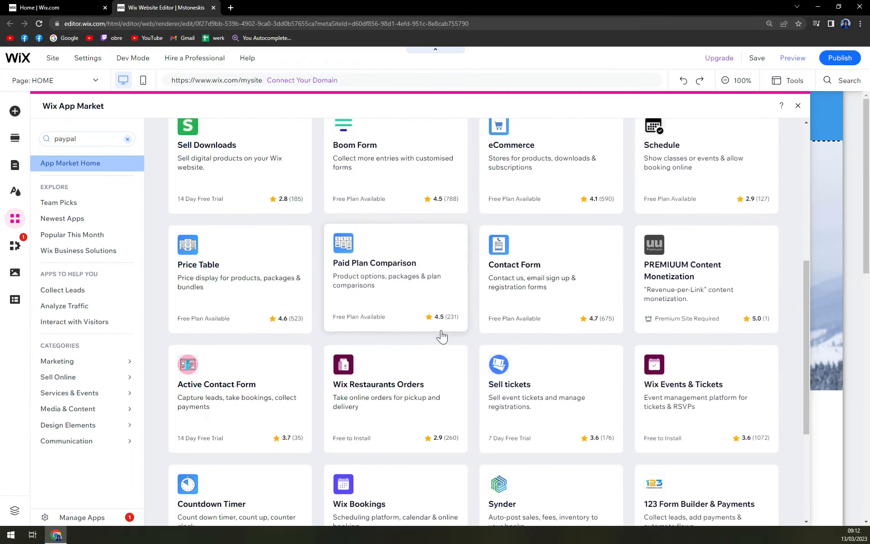
scroll(443, 336, up, 3)
scroll(440, 336, up, 5)
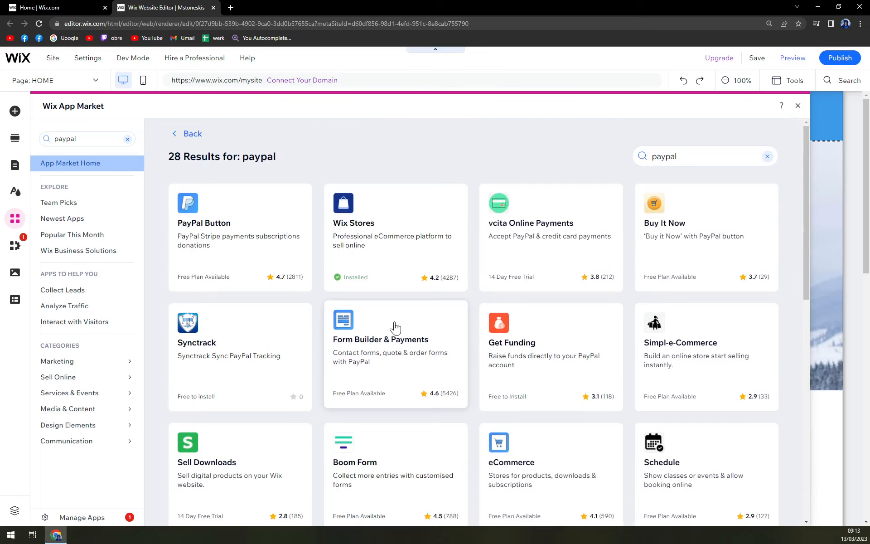
scroll(394, 326, down, 3)
scroll(385, 331, up, 2)
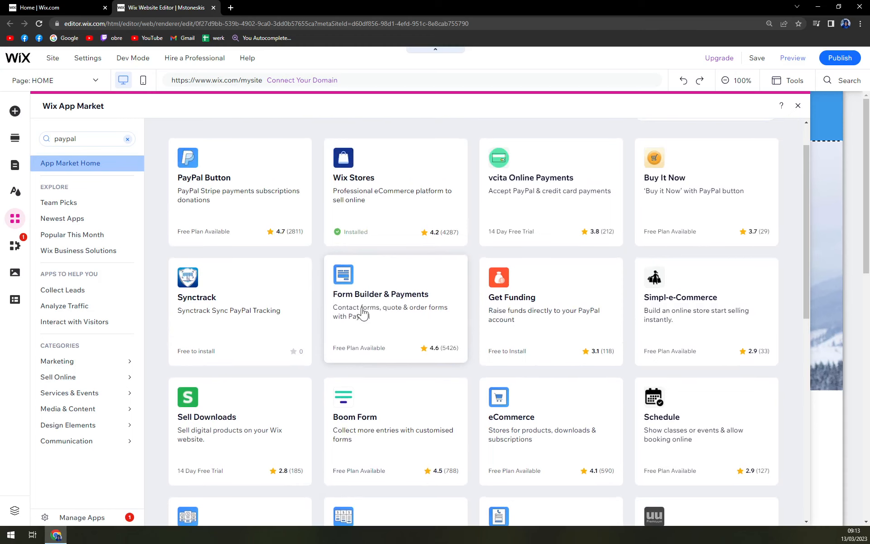
scroll(520, 369, up, 1)
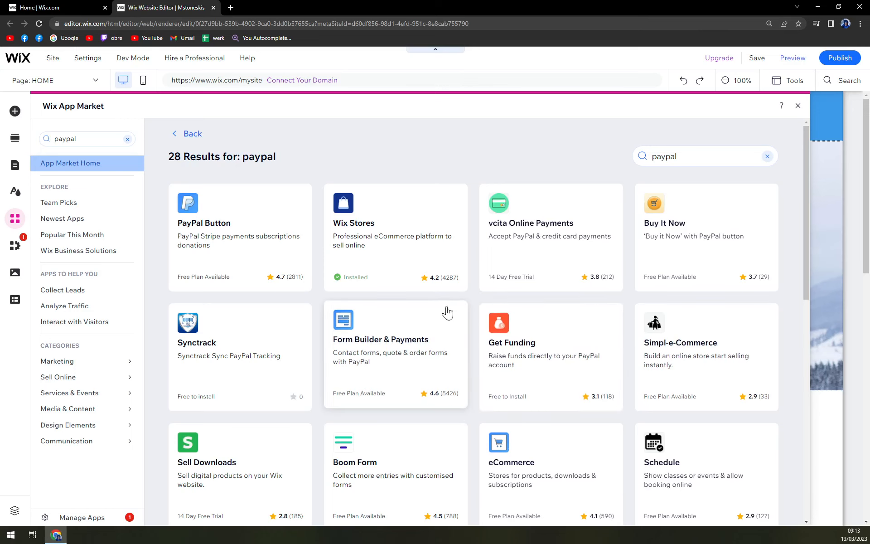
scroll(453, 327, down, 2)
scroll(399, 311, up, 2)
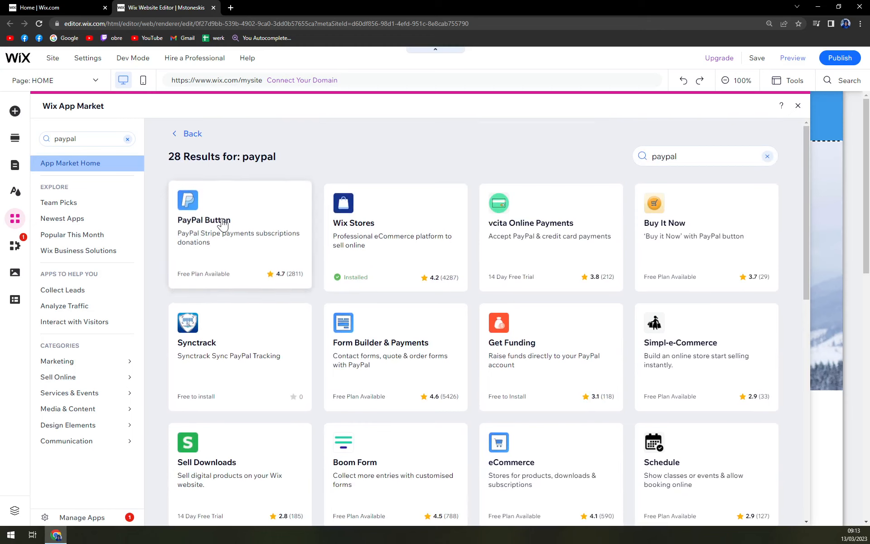
Add the PayPal Button app by POWR to the site and agree to its permissions
click(202, 230)
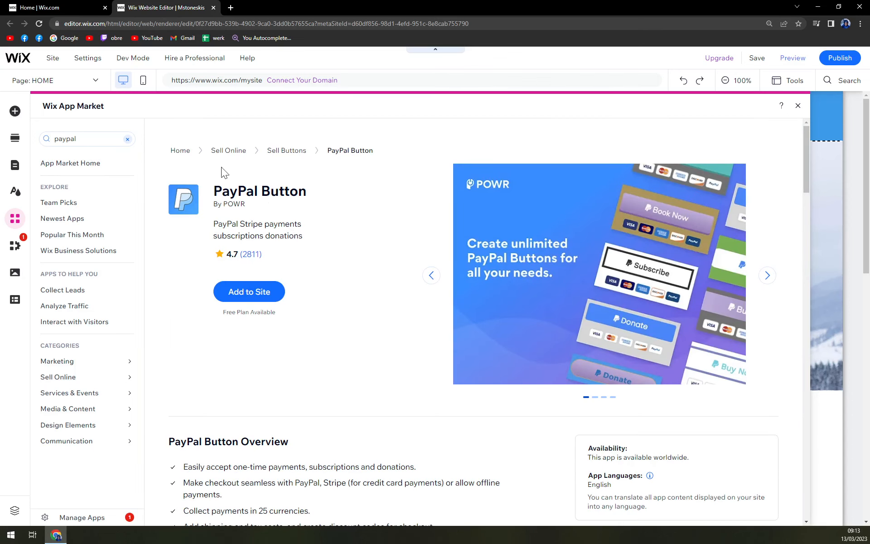
click(265, 297)
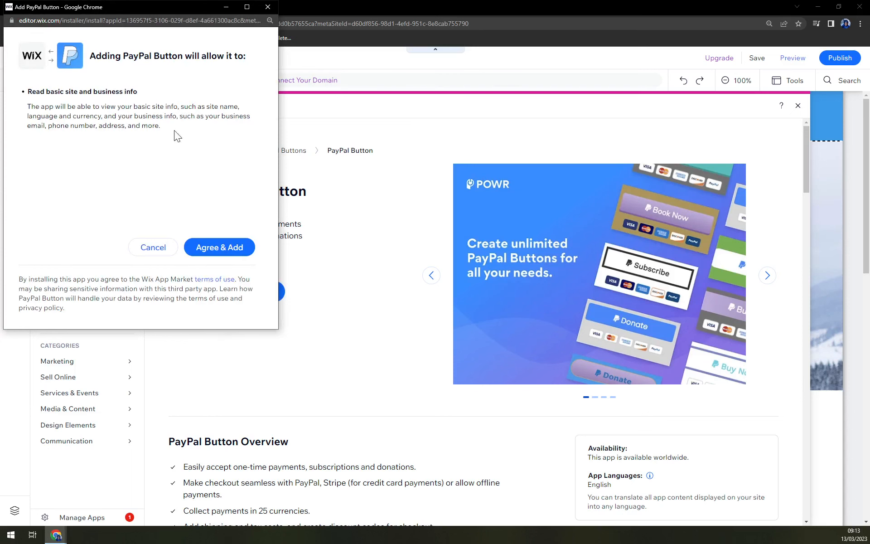
click(225, 249)
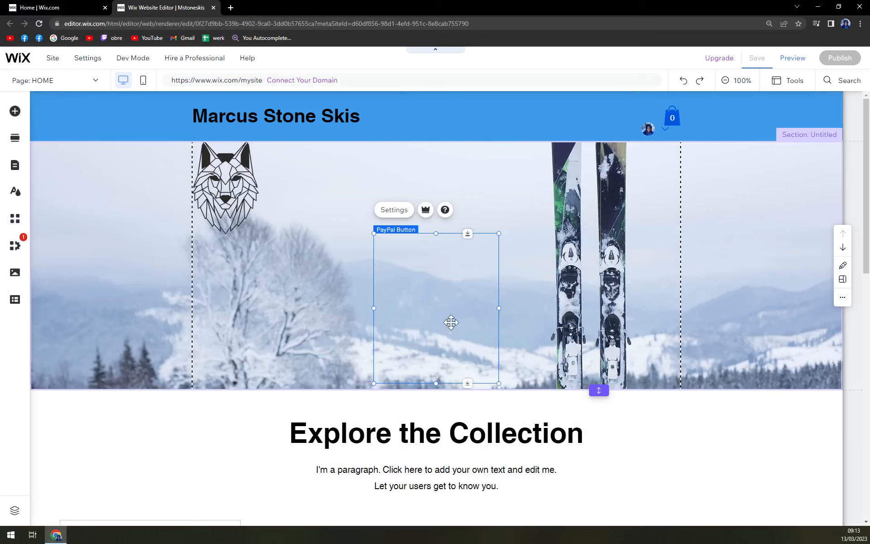
Move the PayPal button from the ski banner down to the lower end of the empty section below Shop Now
scroll(578, 245, down, 2)
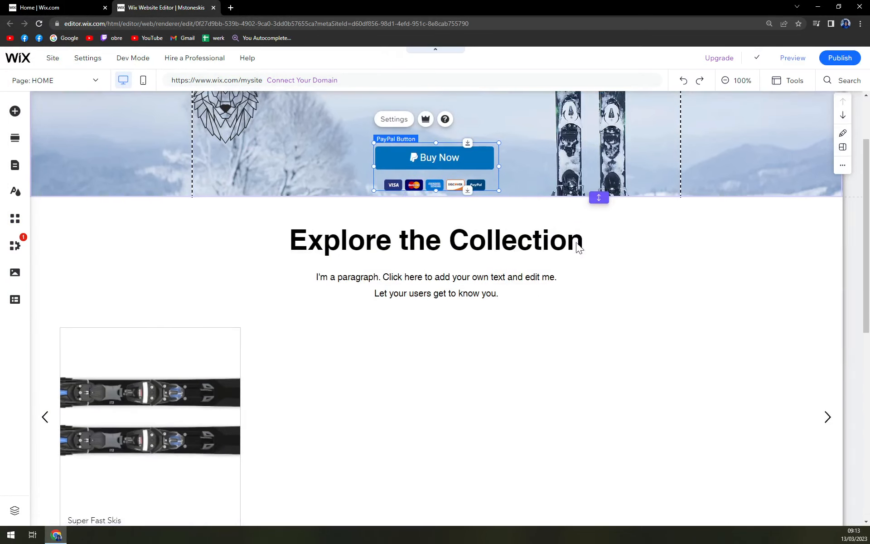
drag(413, 158, 431, 435)
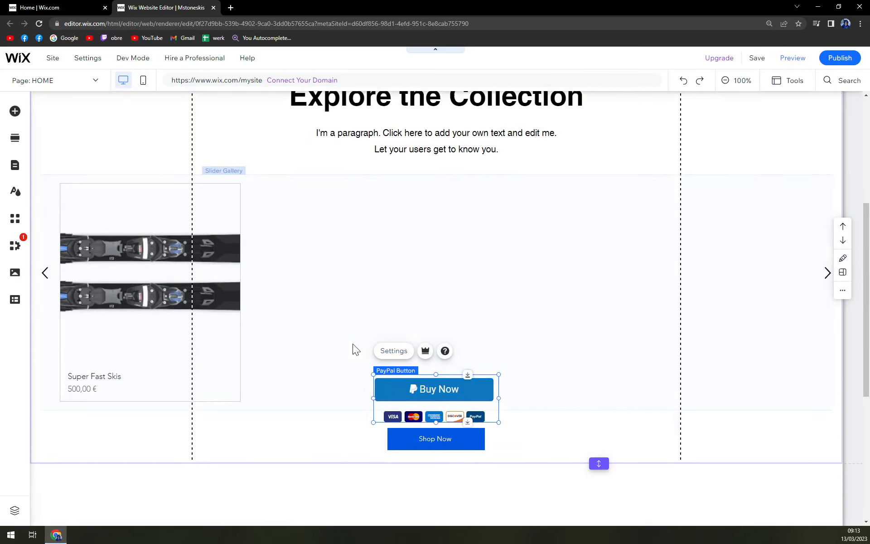
click(521, 347)
scroll(523, 345, down, 2)
scroll(431, 154, down, 4)
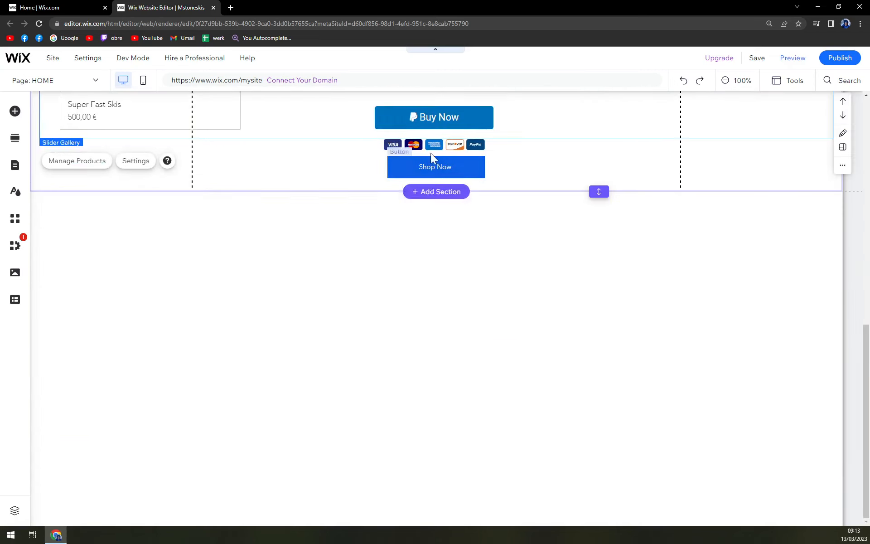
scroll(443, 213, up, 1)
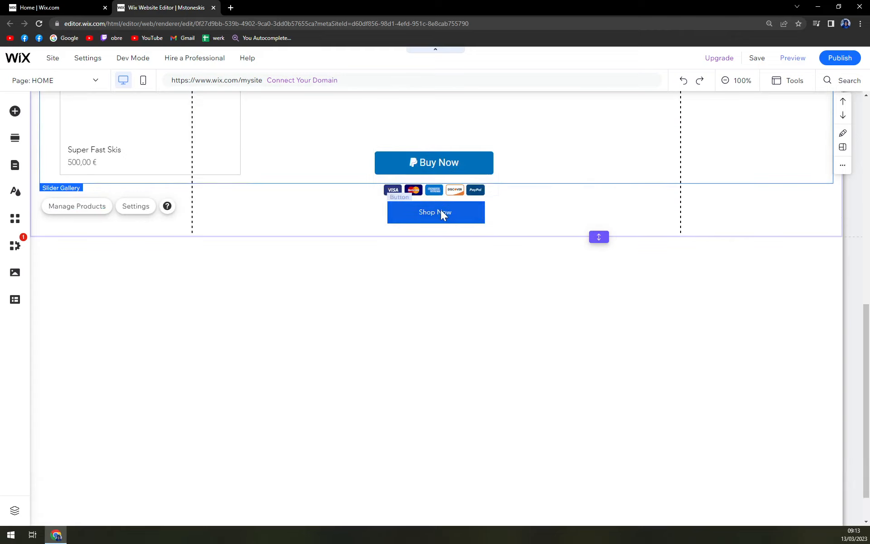
click(433, 164)
drag(435, 165, 436, 451)
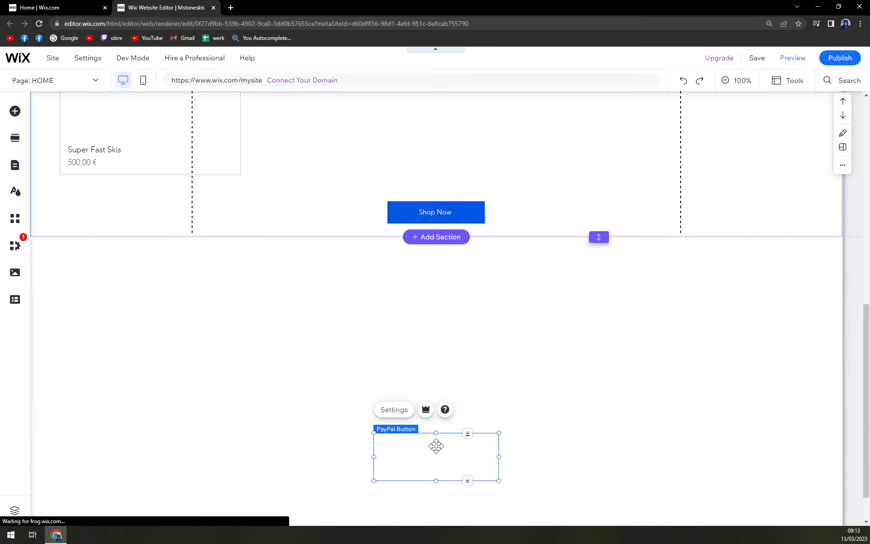
scroll(521, 404, down, 1)
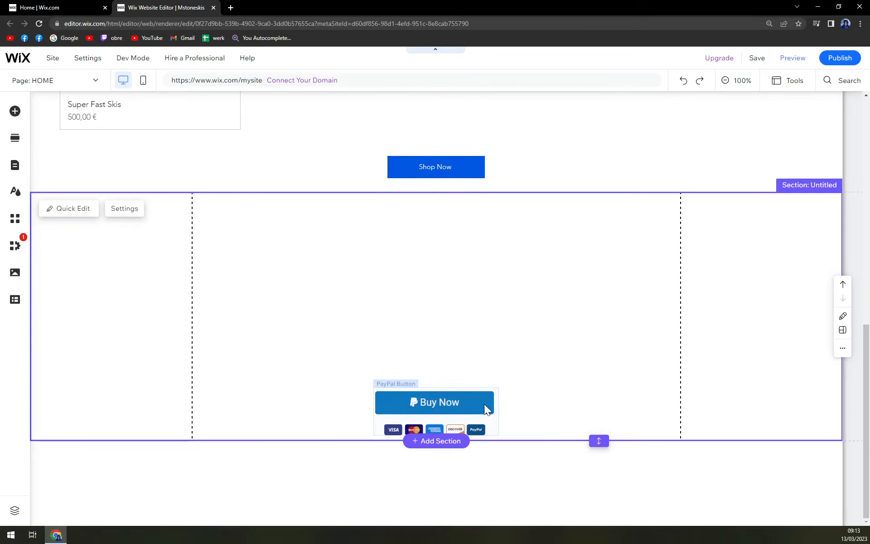
View the PayPal Button app's upgrade plans, then return to the editor
click(403, 404)
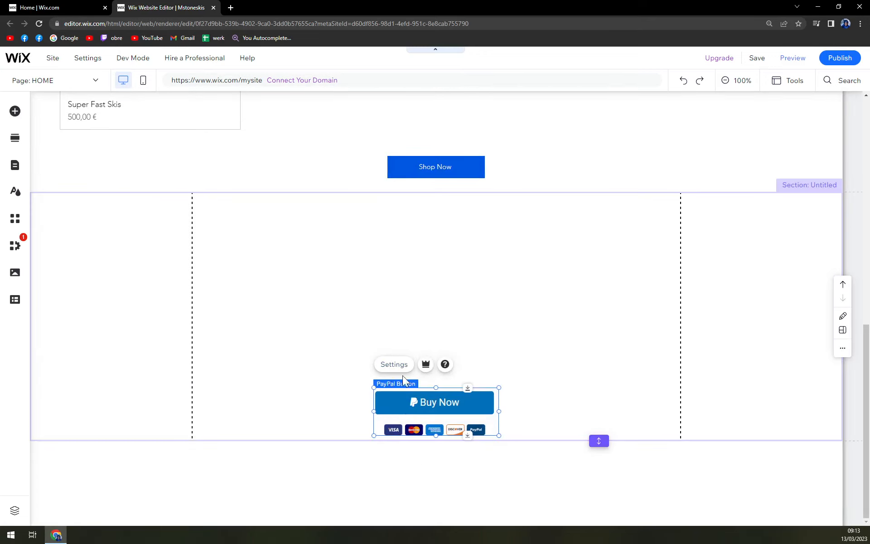
click(426, 365)
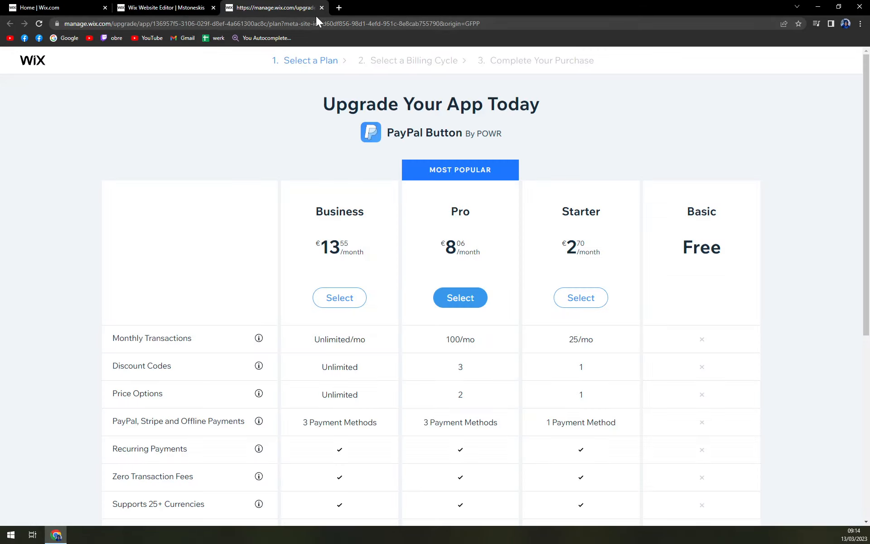
click(322, 8)
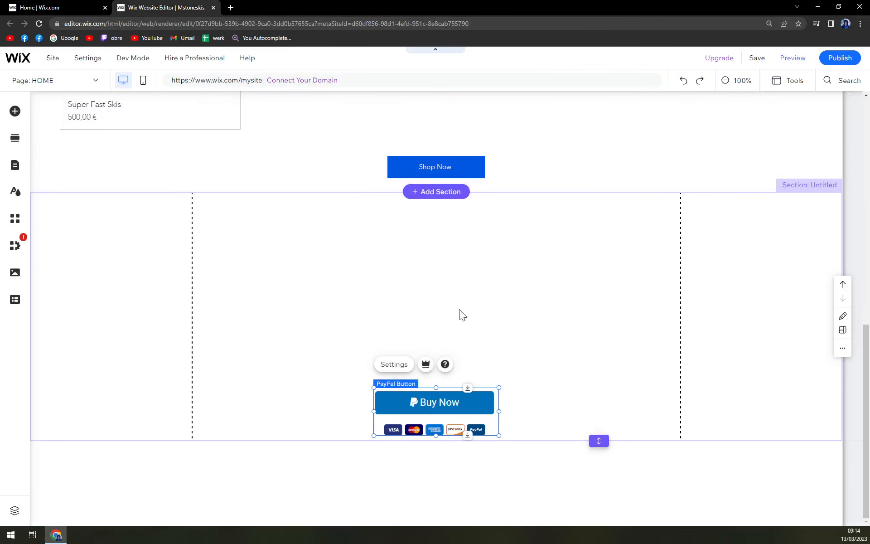
Open the PayPal button's settings and set its button type to Subscription
click(390, 366)
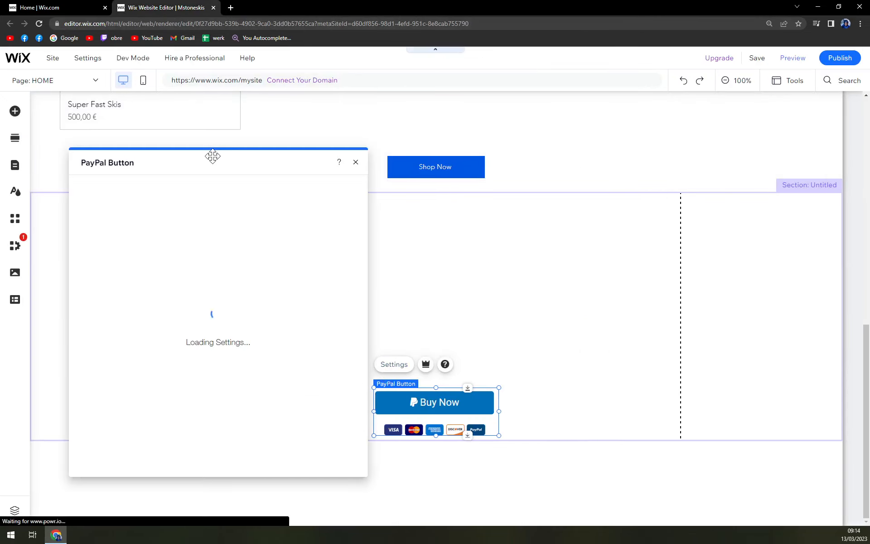
drag(208, 161, 428, 79)
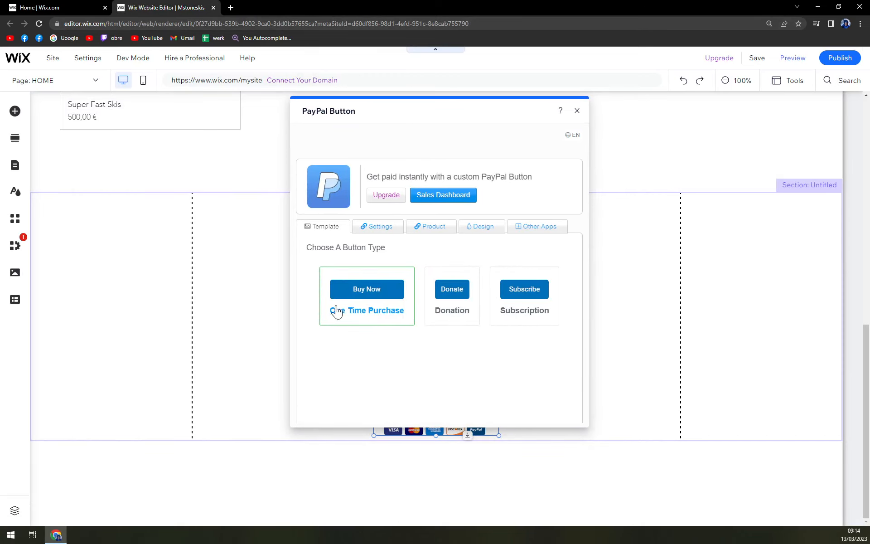
click(464, 311)
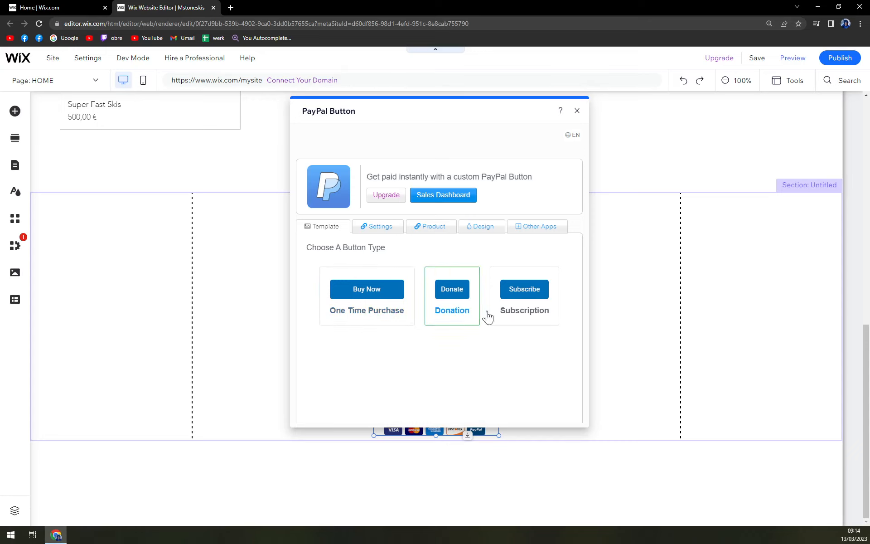
click(521, 303)
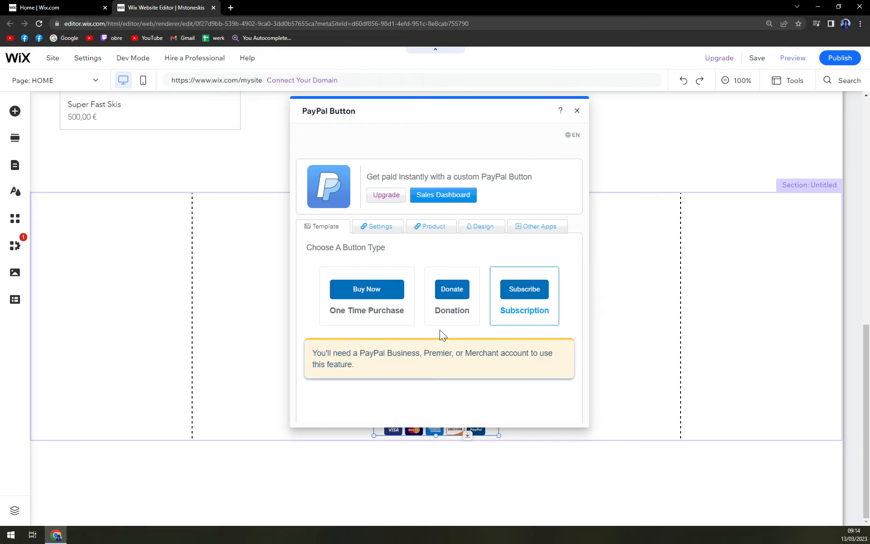
Set the button type to One Time Purchase and move the settings dialog to uncover the PayPal button on the page
click(387, 313)
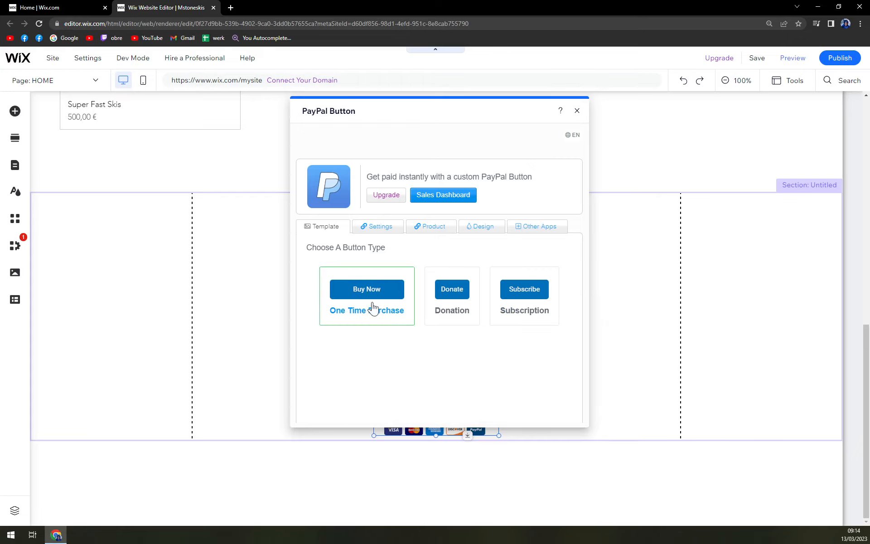
drag(414, 99, 400, 99)
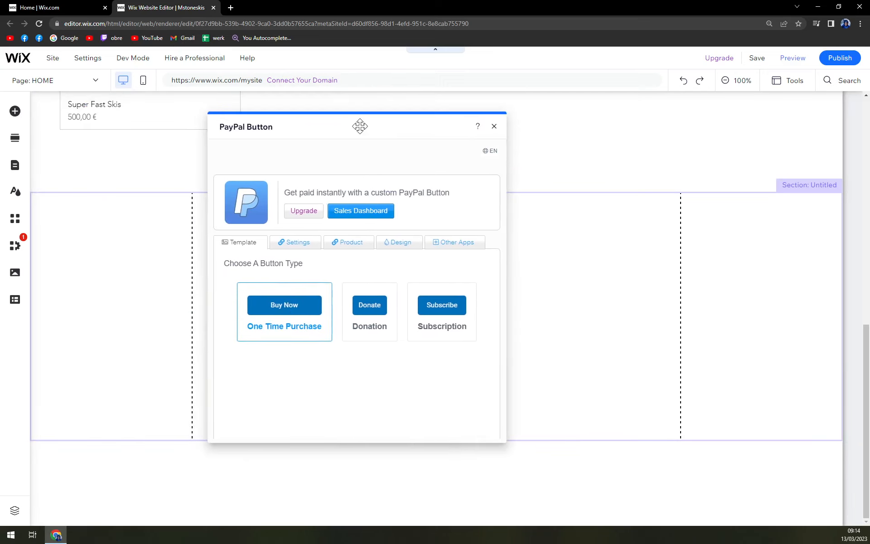
drag(360, 125, 488, 132)
scroll(194, 292, up, 5)
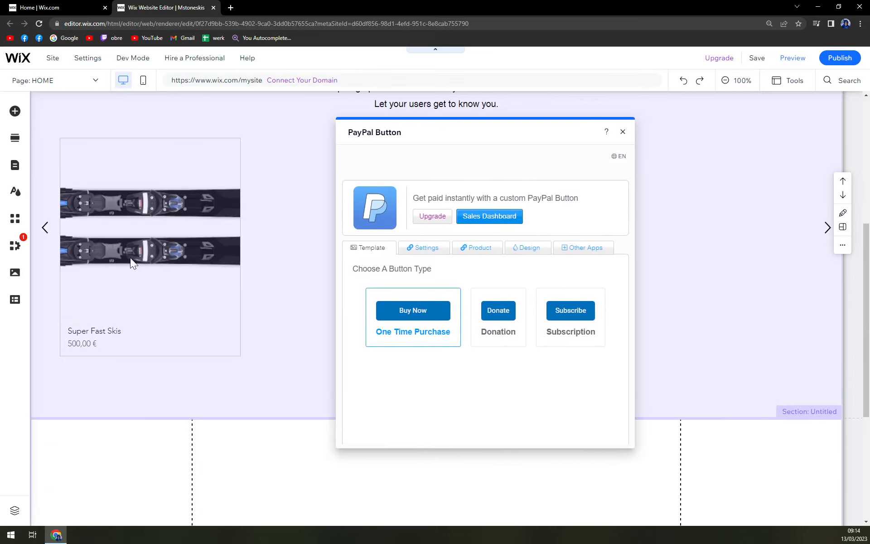
scroll(226, 224, down, 4)
Set the PayPal button's type to Donation and check the button on the page
click(498, 333)
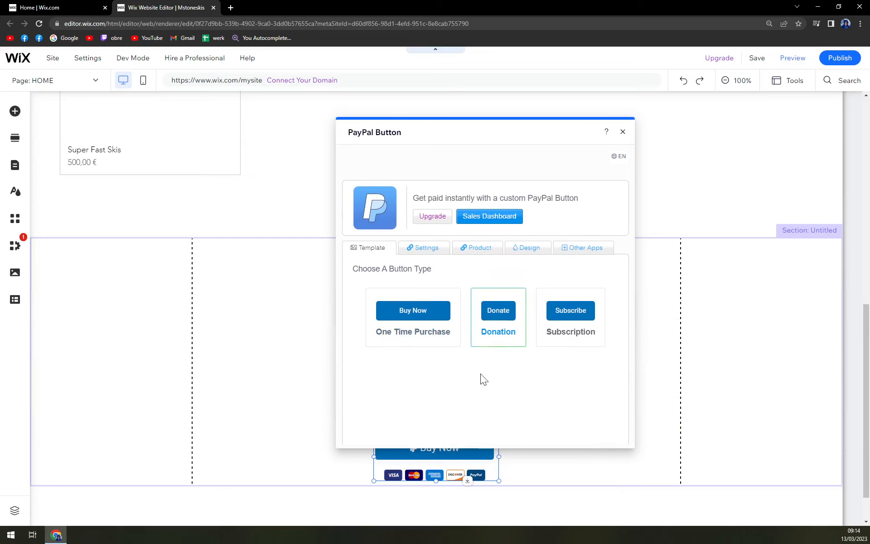
scroll(317, 236, up, 1)
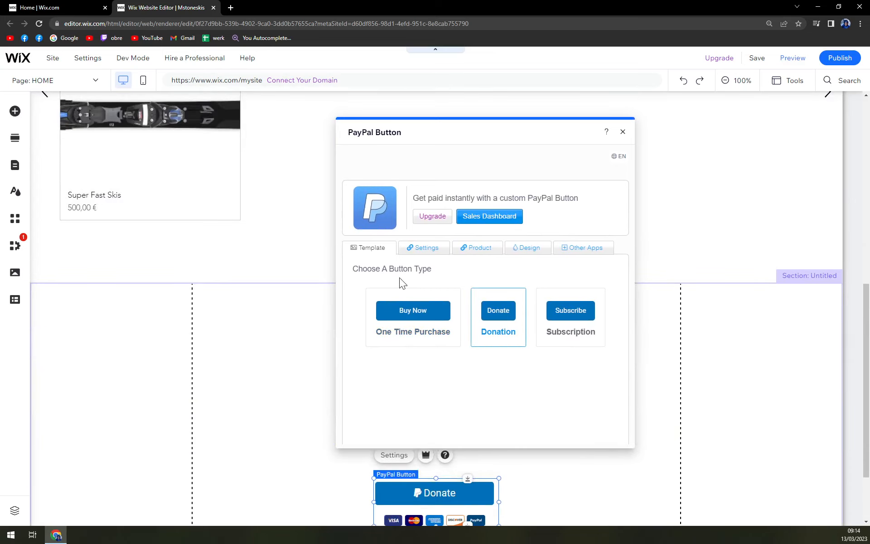
Enable the autoresponder email sent after a successful payment, then return to the button's settings list
click(418, 253)
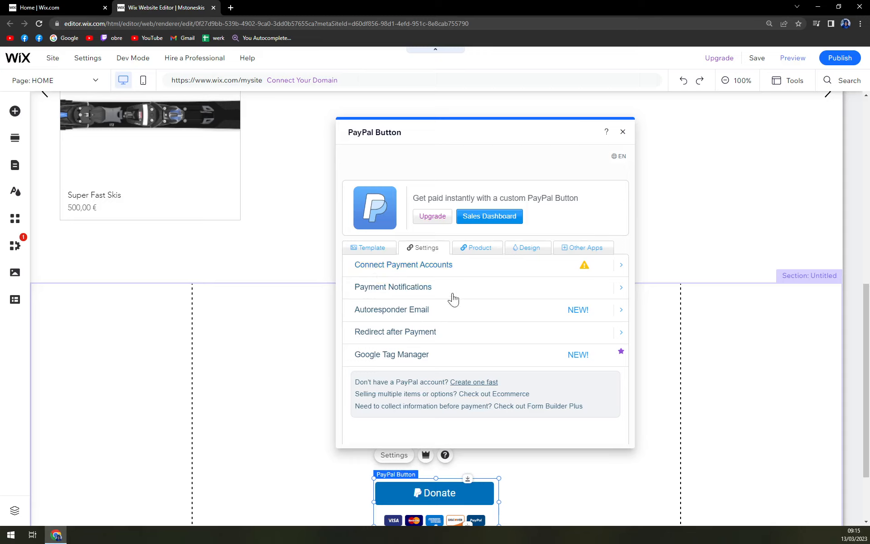
click(435, 309)
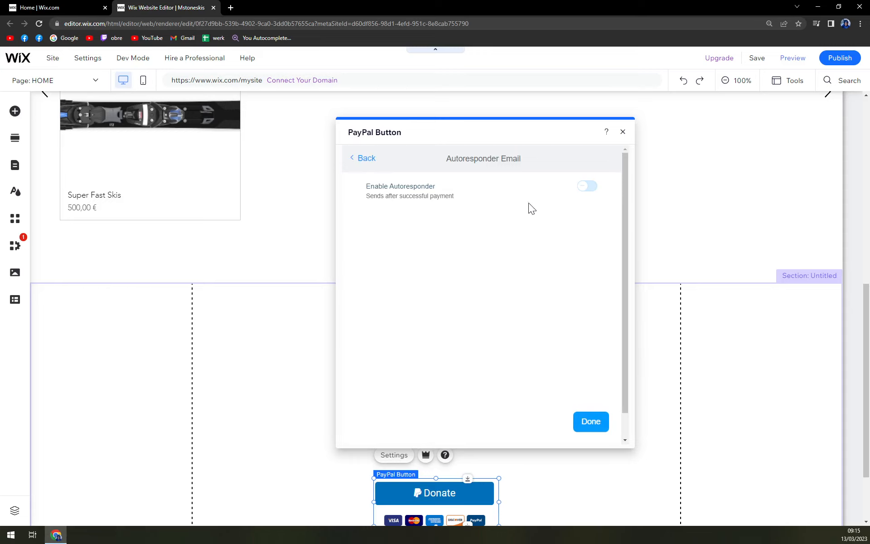
click(583, 190)
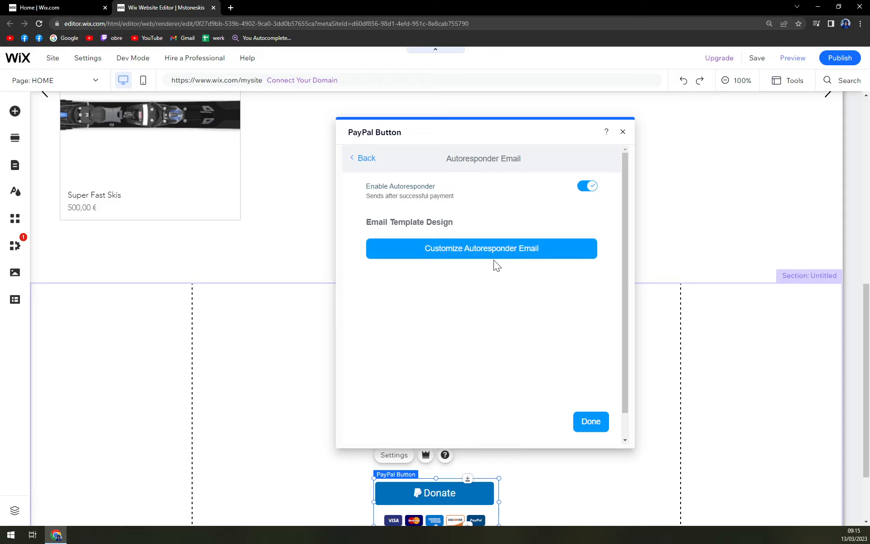
click(356, 160)
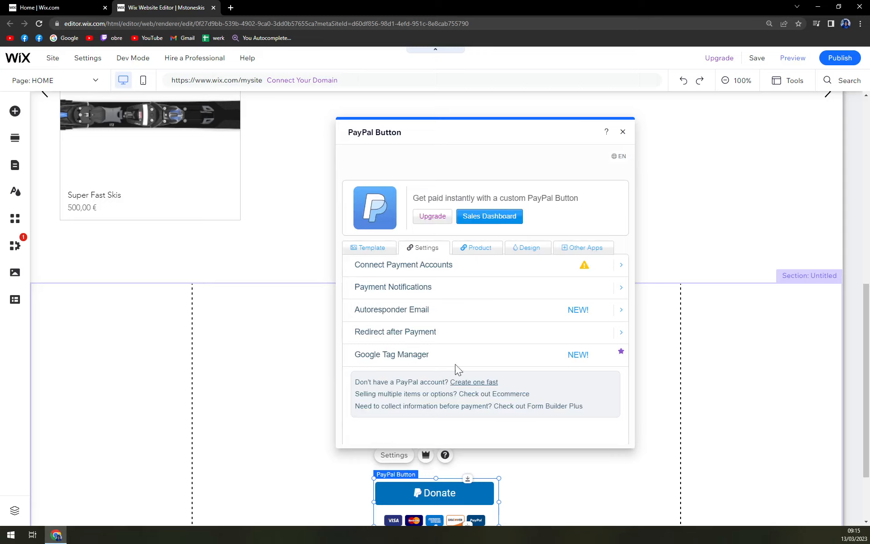
Set the donation's payment option to Flexible Amount in the button's product settings
click(470, 250)
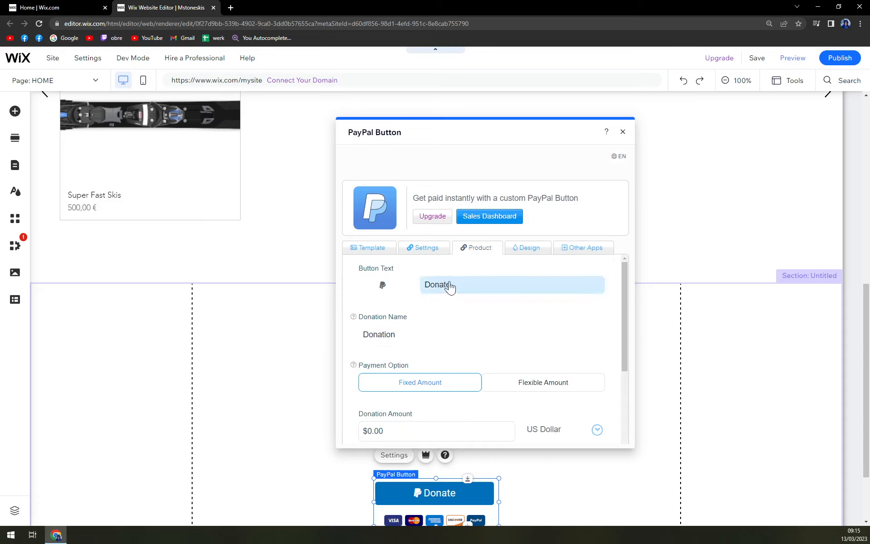
scroll(521, 356, down, 1)
click(526, 335)
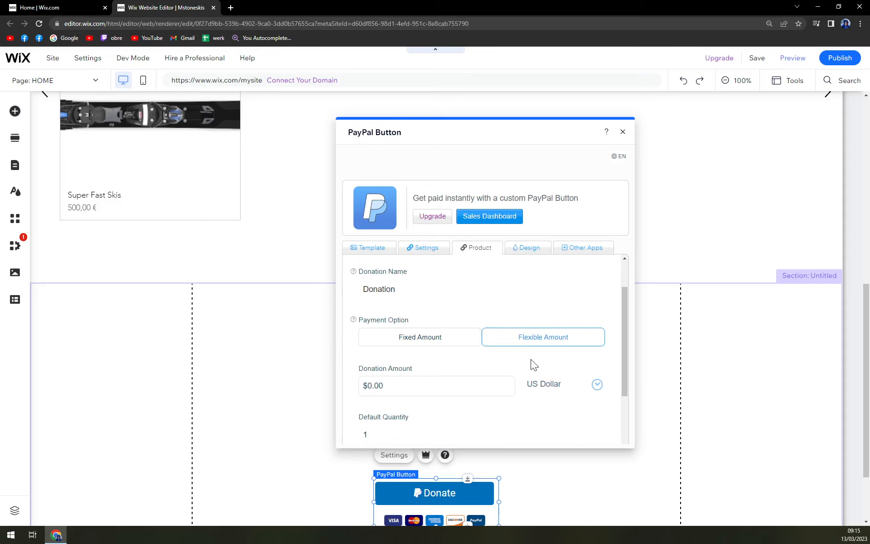
Open the currency choices for the donation amount and look through the available currencies
scroll(526, 360, down, 1)
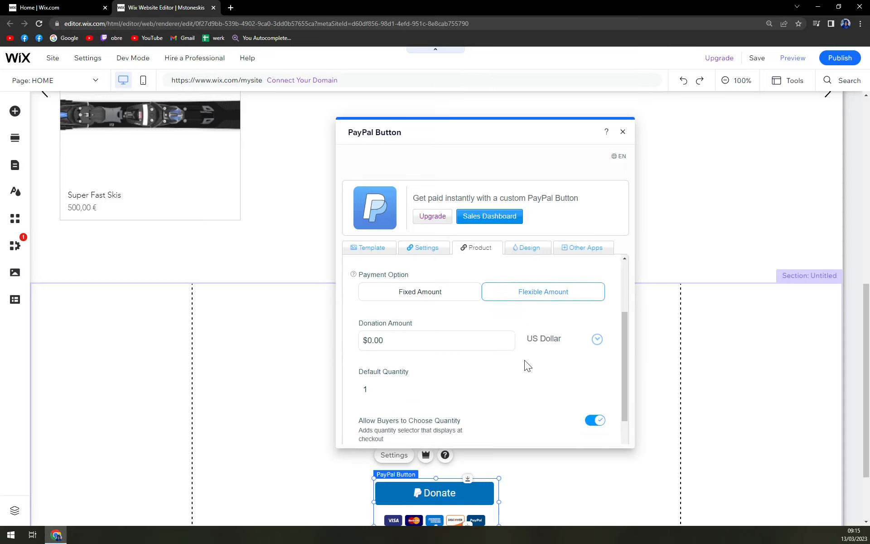
click(591, 340)
scroll(574, 376, down, 1)
scroll(575, 376, down, 8)
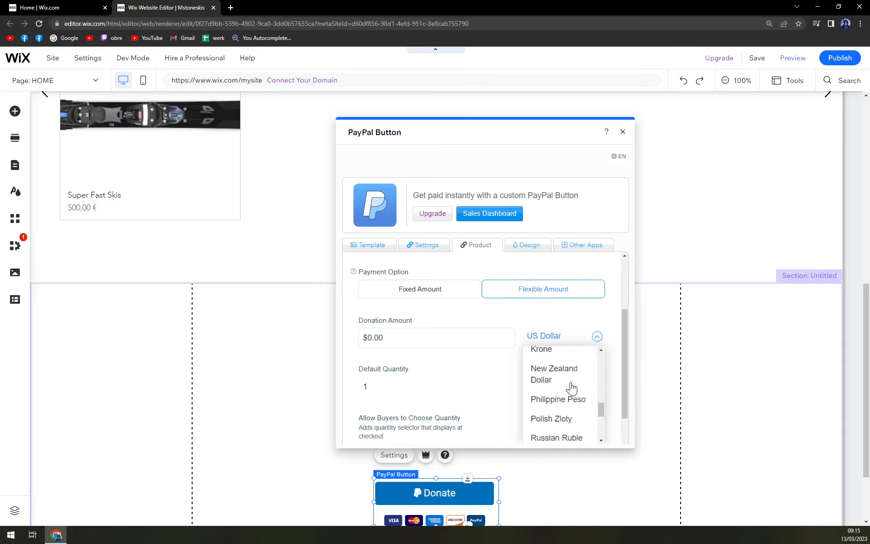